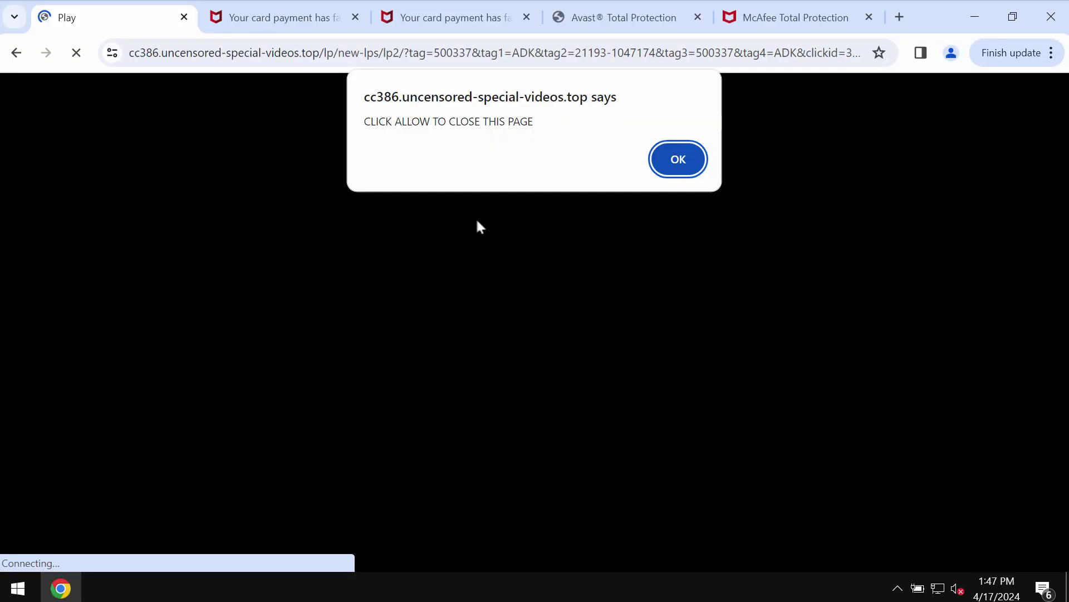
Dismiss the fake video site's alert and grant it permission to show notifications
left_click(495, 53)
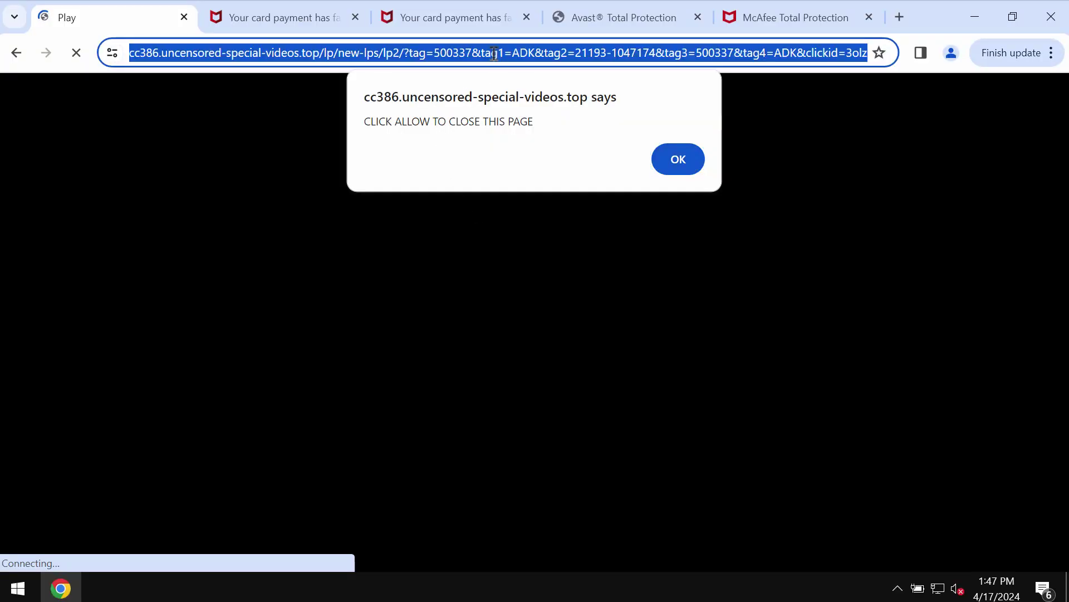
left_click(289, 53)
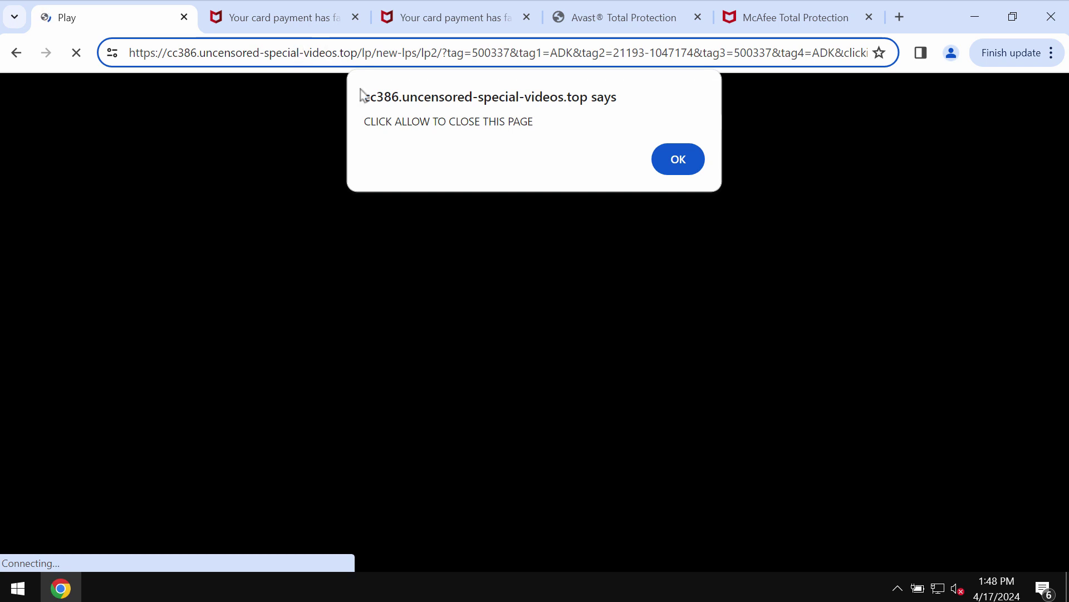
left_click(689, 162)
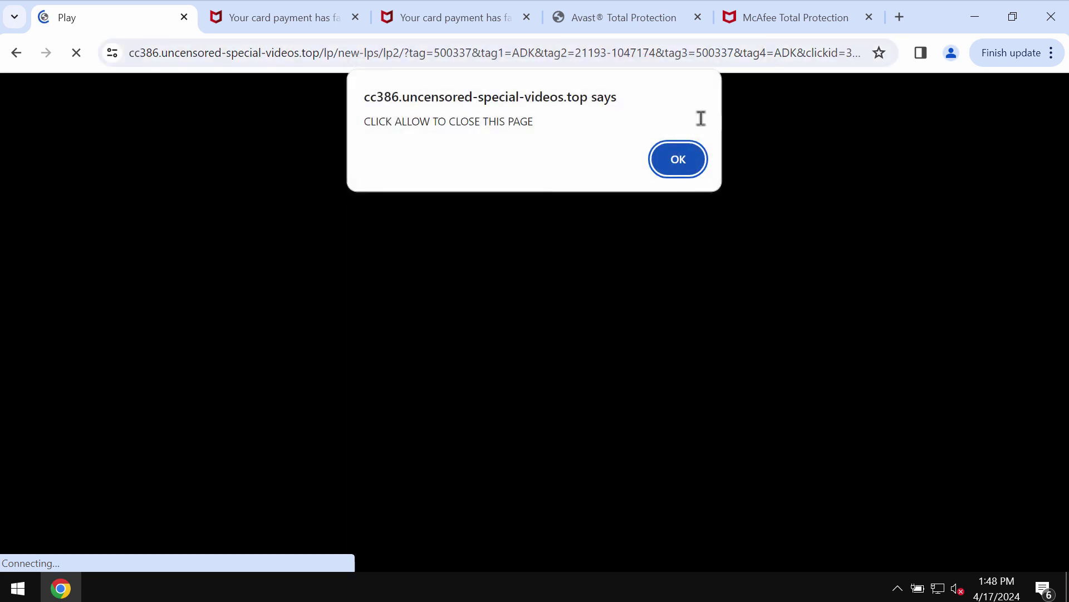
left_click(697, 159)
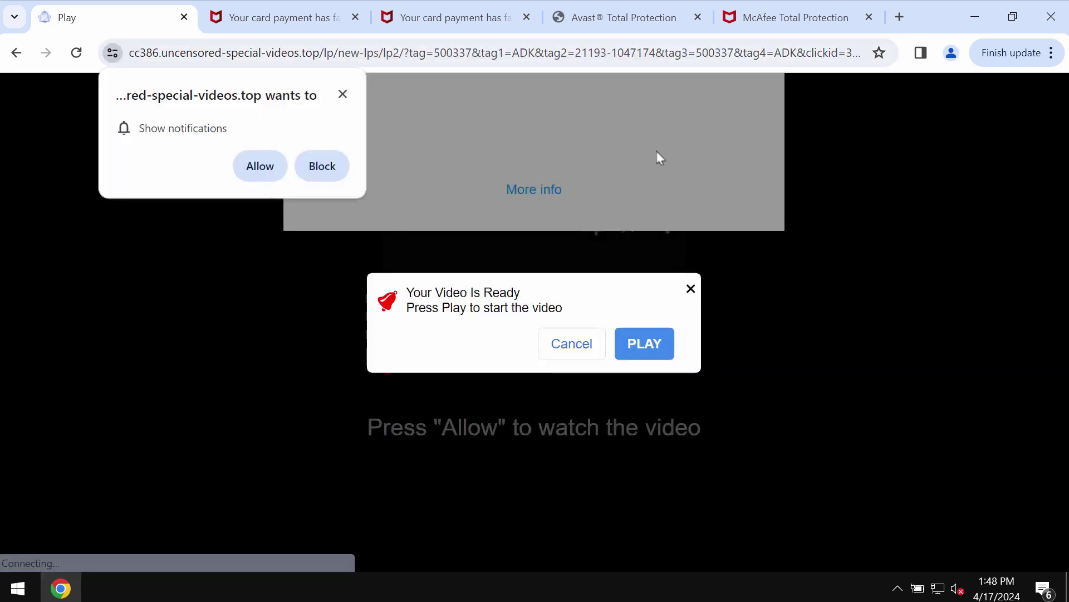
left_click(264, 166)
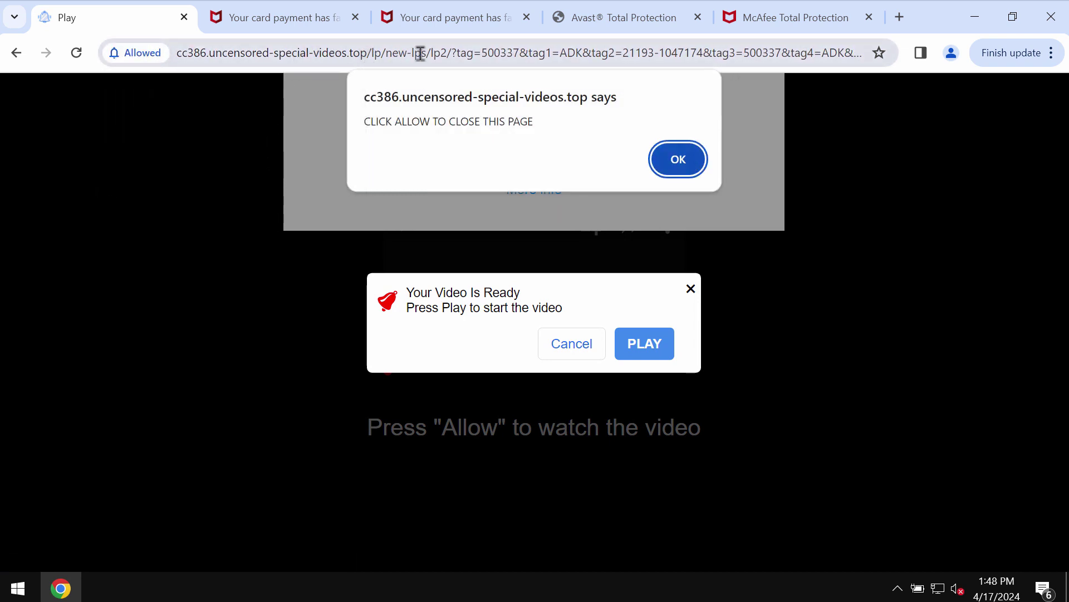
In a new tab, go to Settings > Privacy and security > Site settings > Notifications
left_click(900, 17)
left_click(1031, 51)
mouse_move(824, 462)
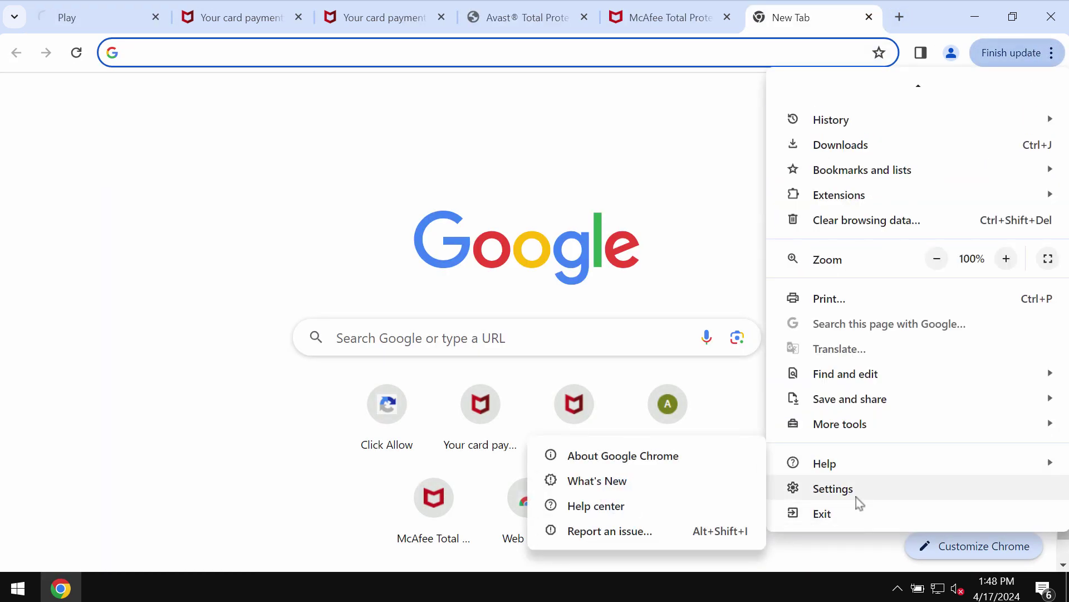
left_click(854, 490)
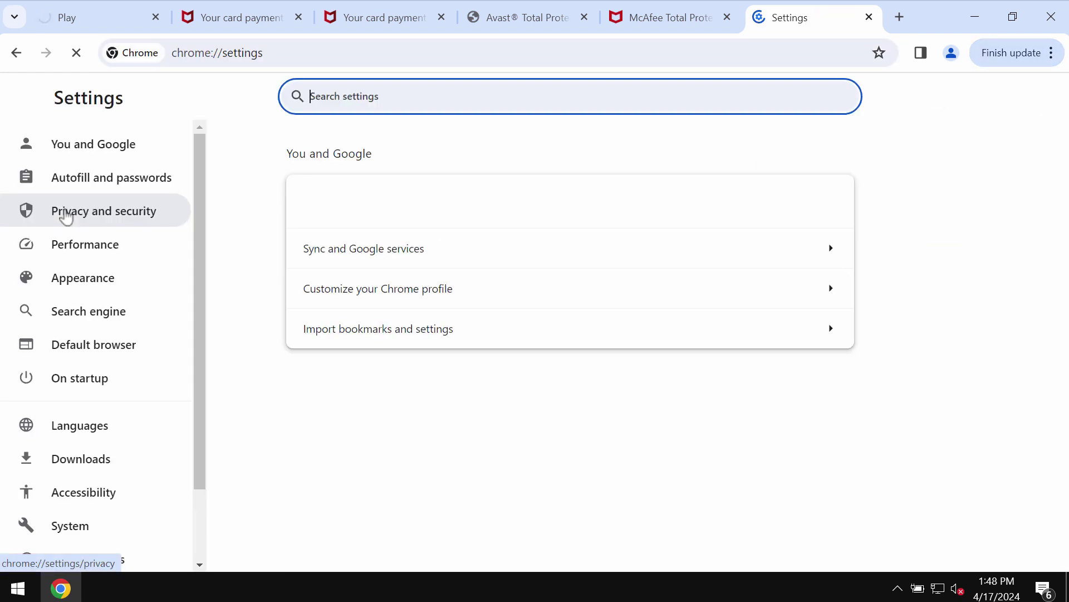
left_click(67, 216)
scroll(568, 394, "down", 4)
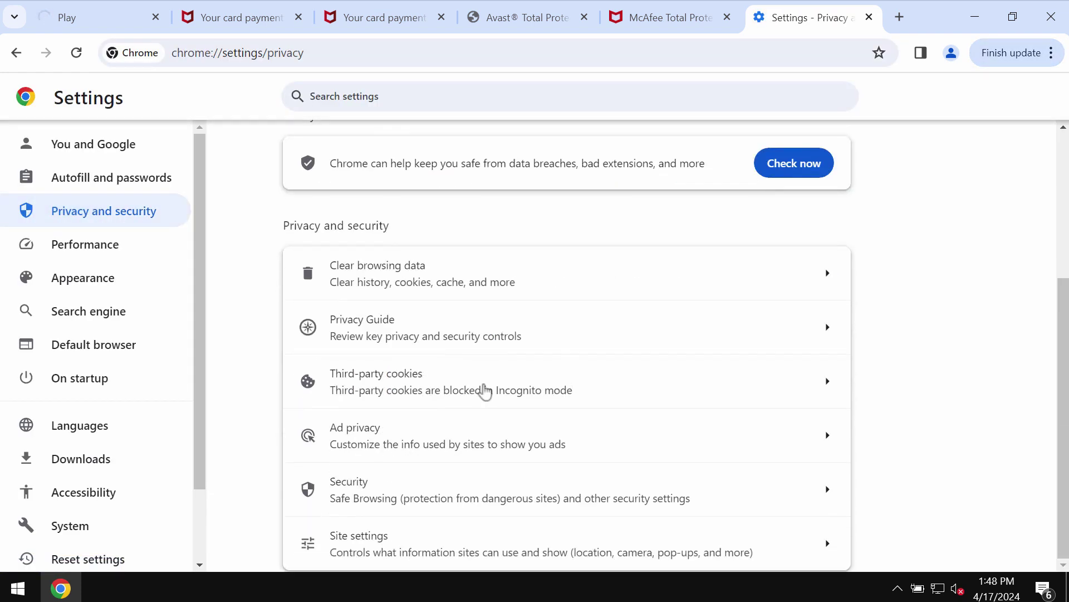
left_click(439, 542)
scroll(500, 424, "down", 7)
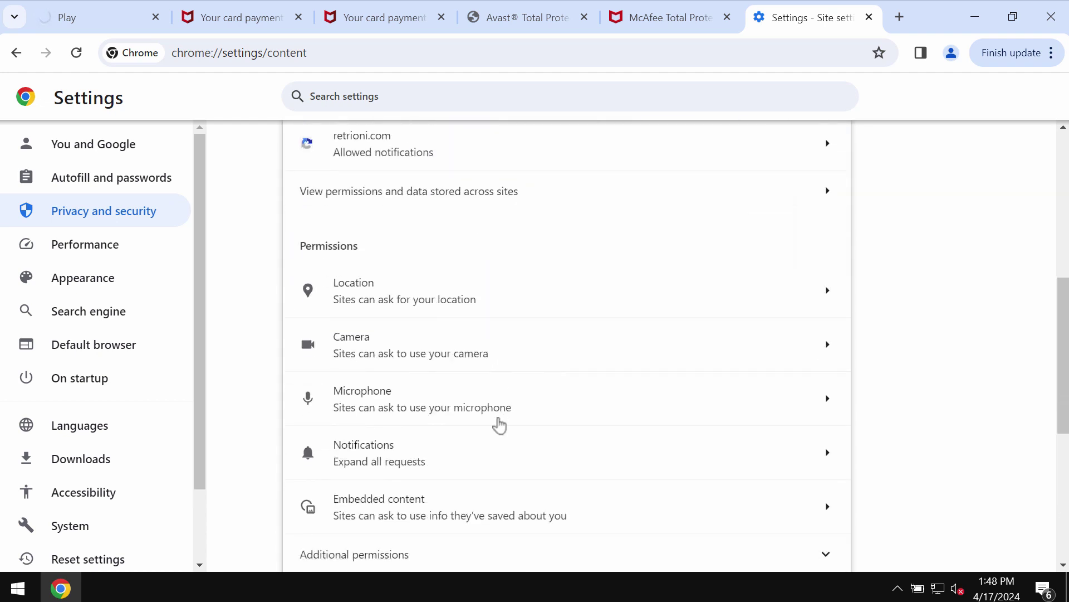
left_click(373, 459)
scroll(508, 410, "down", 1)
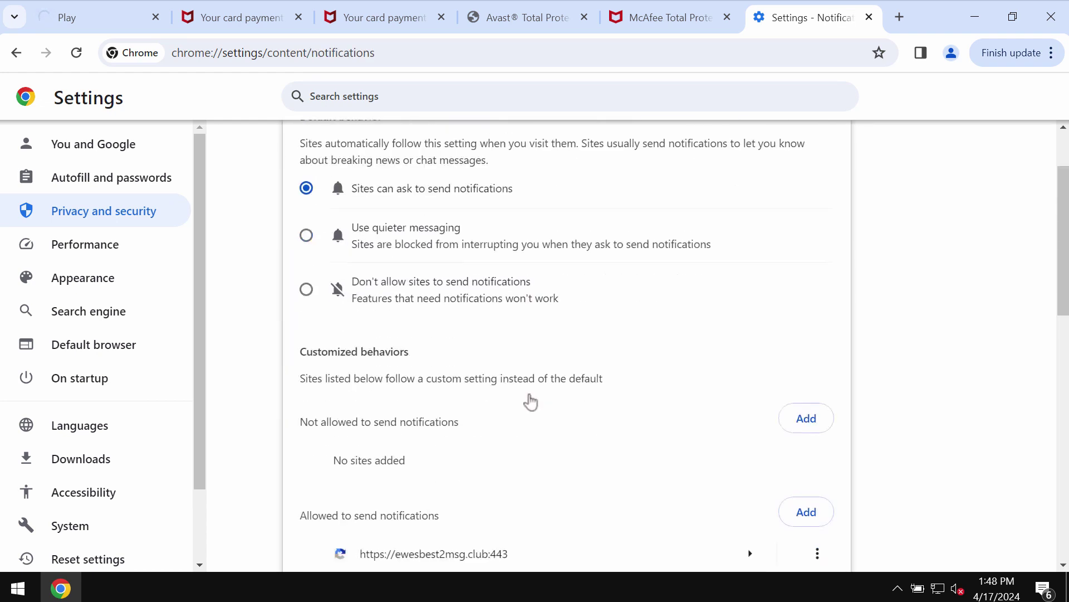
scroll(530, 401, "down", 2)
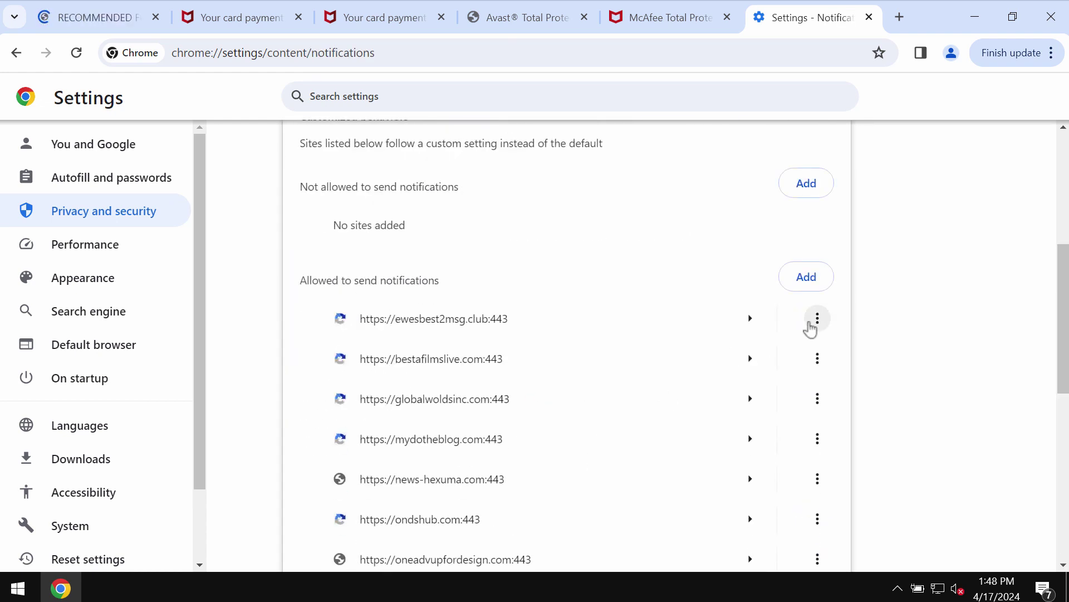
Remove ewesbest2msg.club and bestafilmslive.com from the sites allowed to send notifications
left_click(817, 318)
left_click(799, 389)
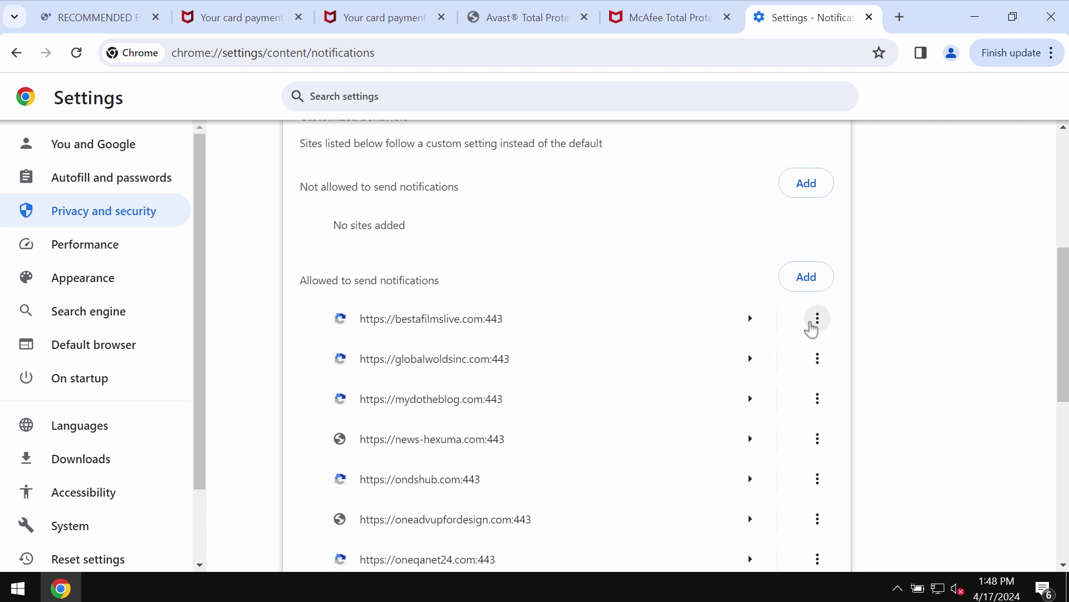
left_click(818, 319)
left_click(800, 389)
left_click(819, 322)
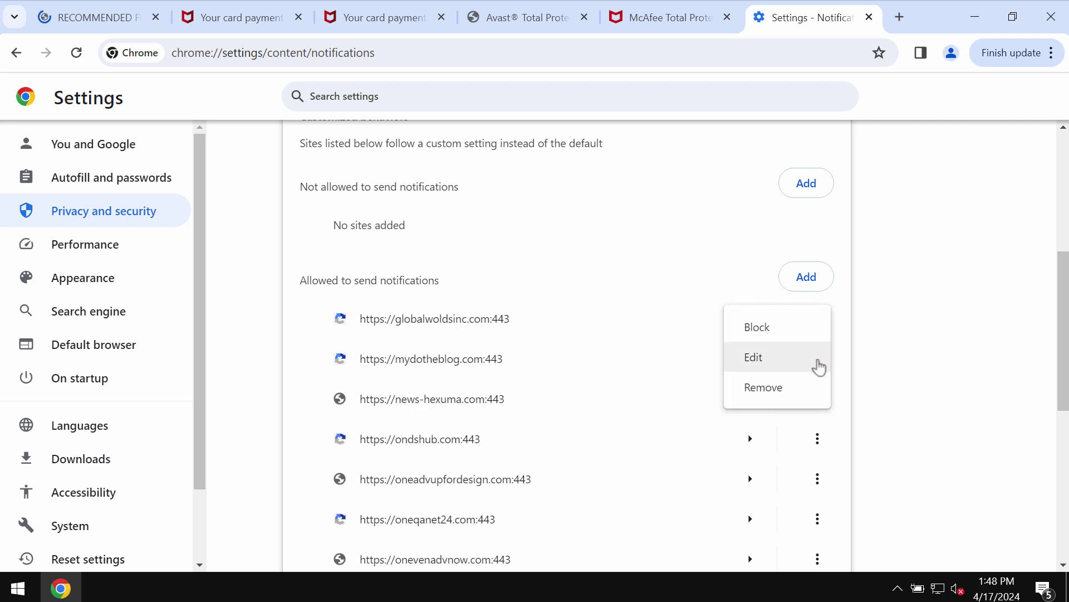
left_click(801, 389)
left_click(818, 359)
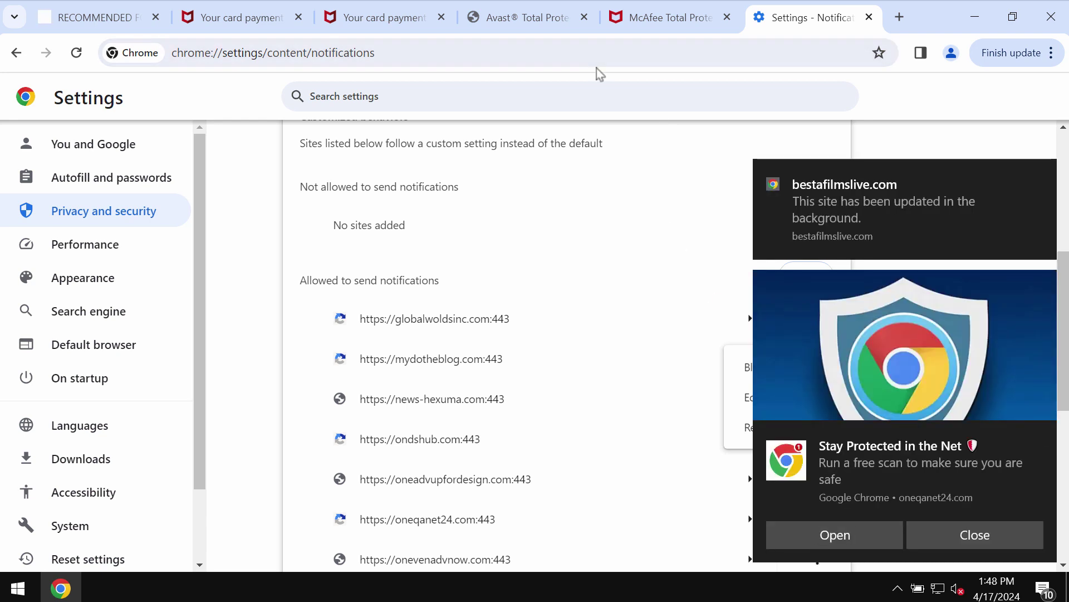
Load combocleaner.com from the address bar
left_click(595, 49)
type("c")
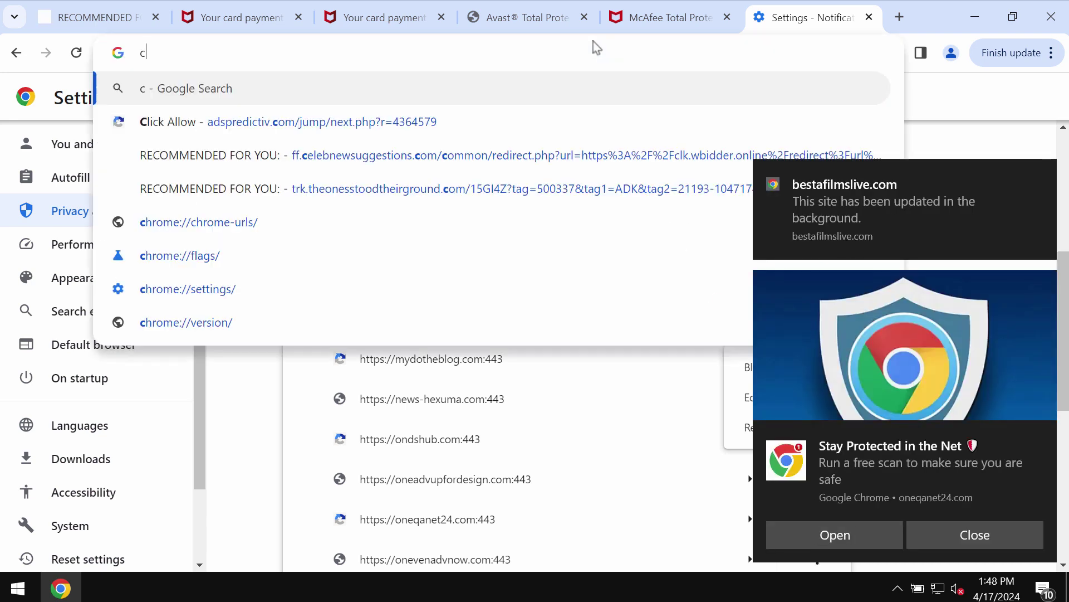
type("ombocleaner.com")
key("Return")
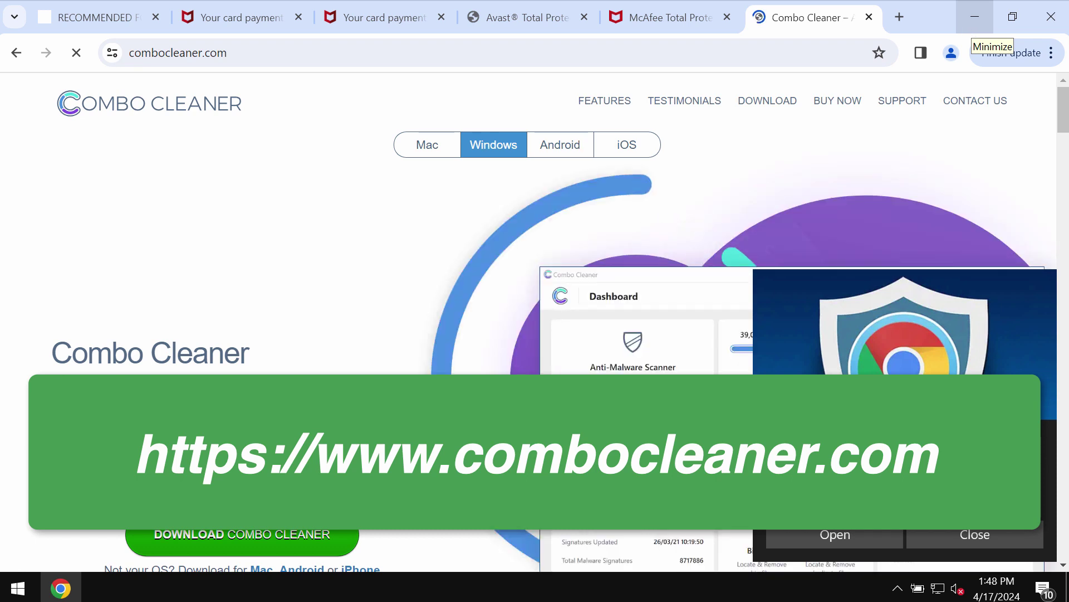
Minimize Chrome and launch Combo Cleaner from its desktop shortcut
left_click(974, 17)
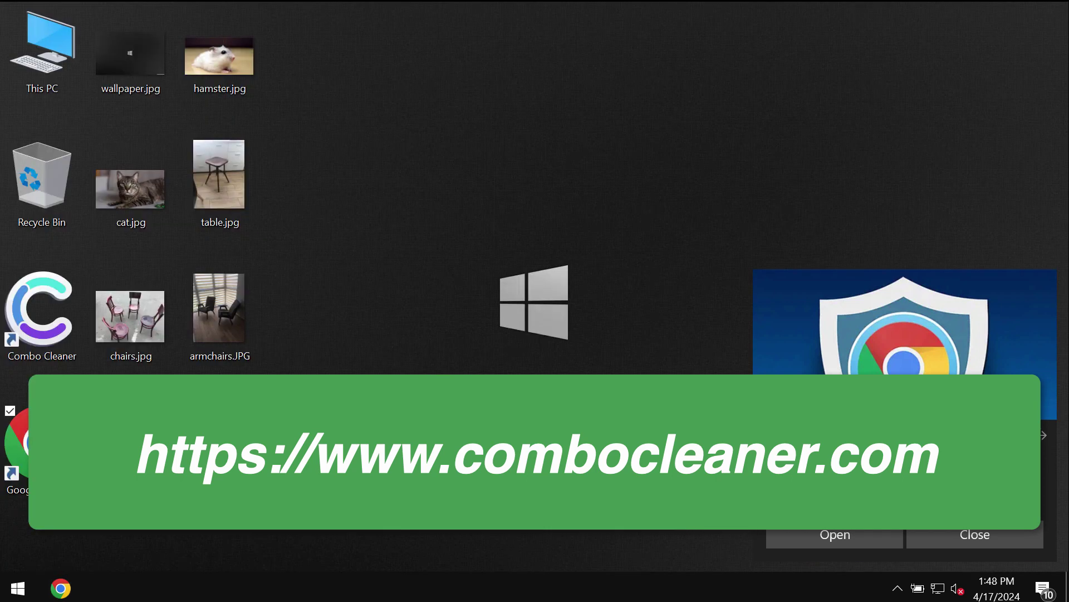
left_click(69, 302)
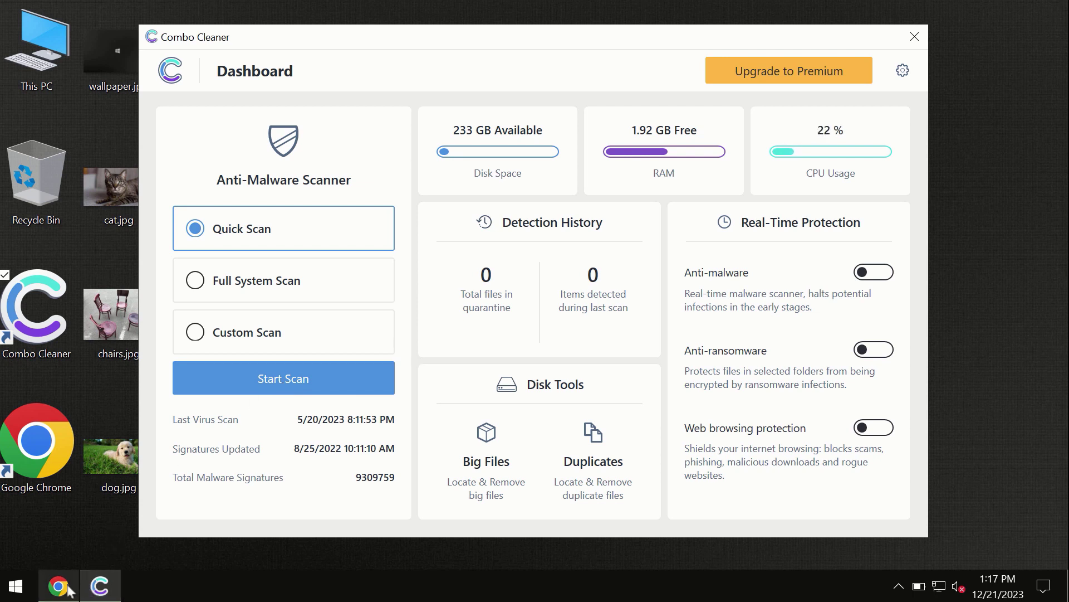
mouse_move(59, 588)
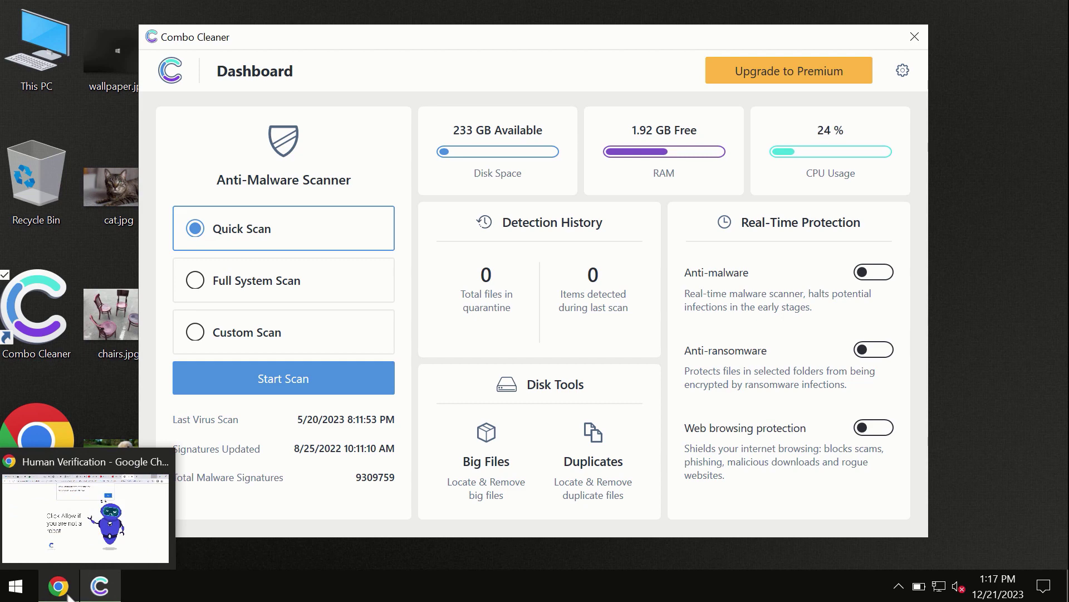
Reopen Chrome, load combocleaner.com in a new tab, then minimize the browser
left_click(72, 591)
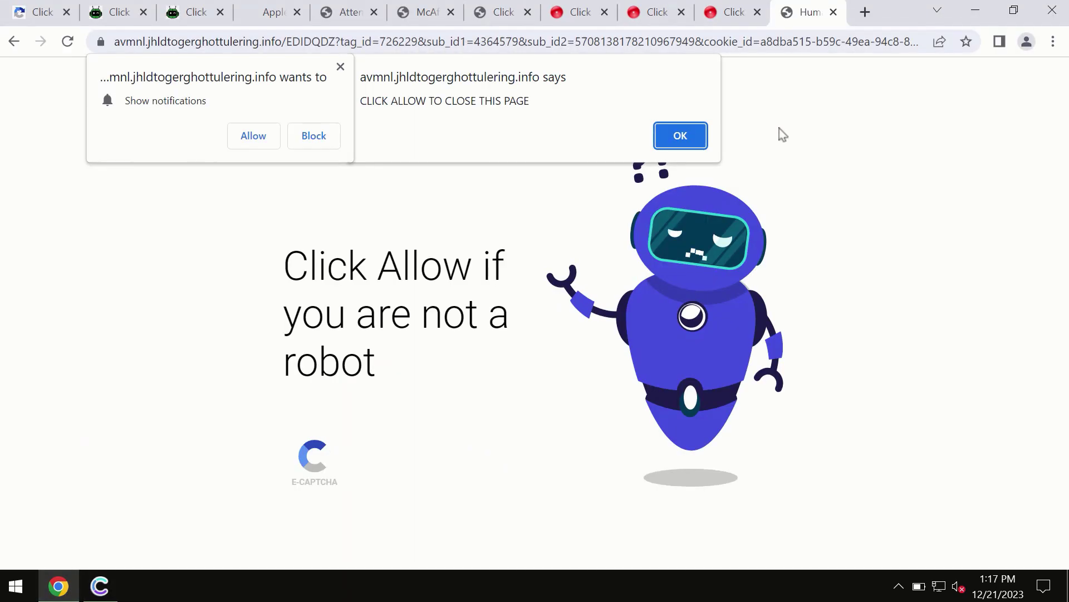
left_click(866, 12)
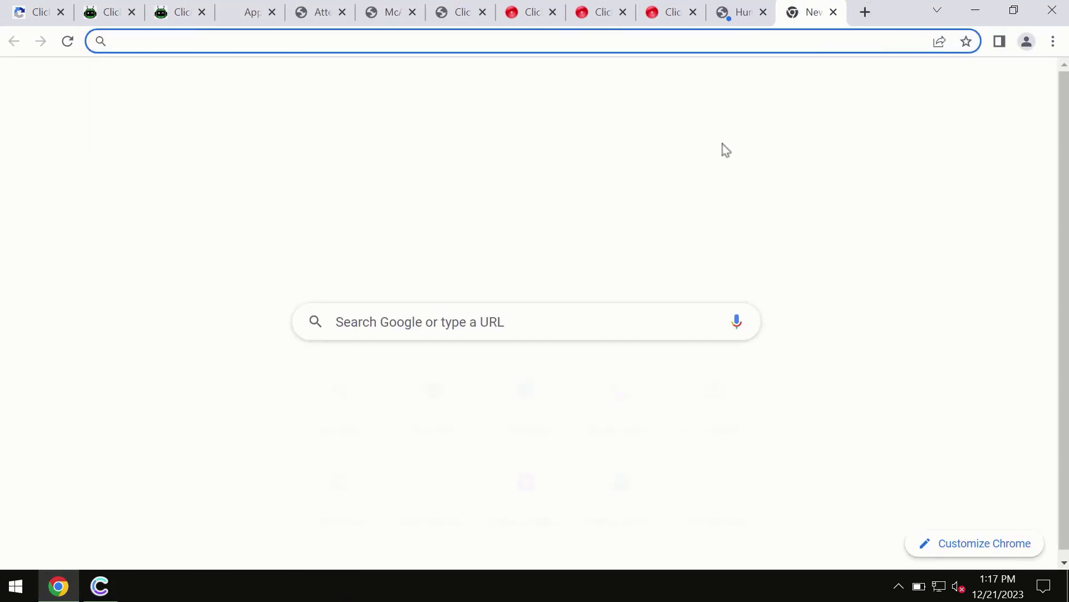
type("combocleaner.com")
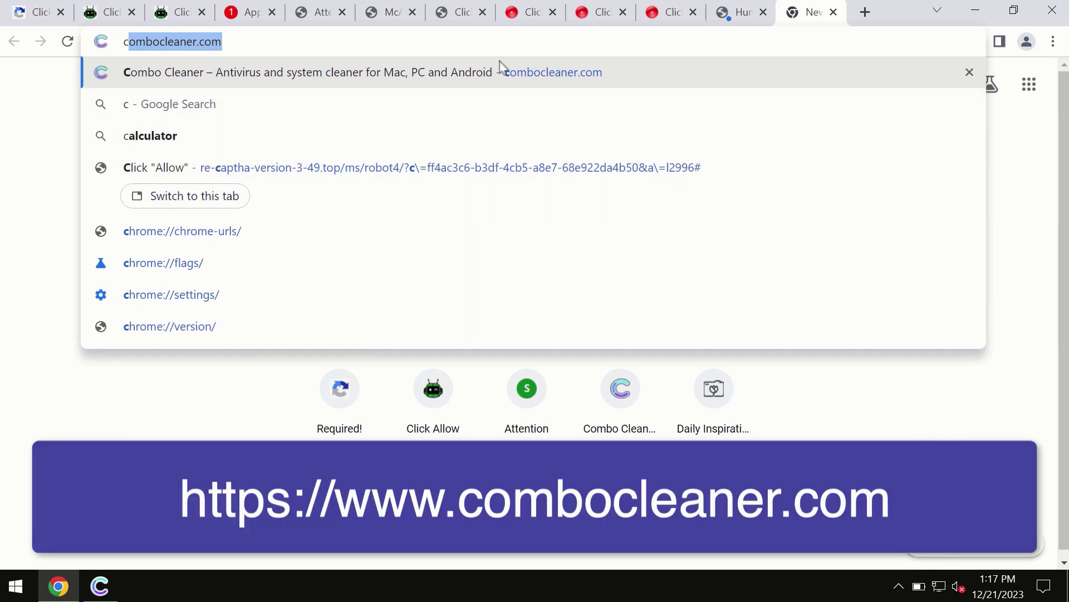
left_click(501, 69)
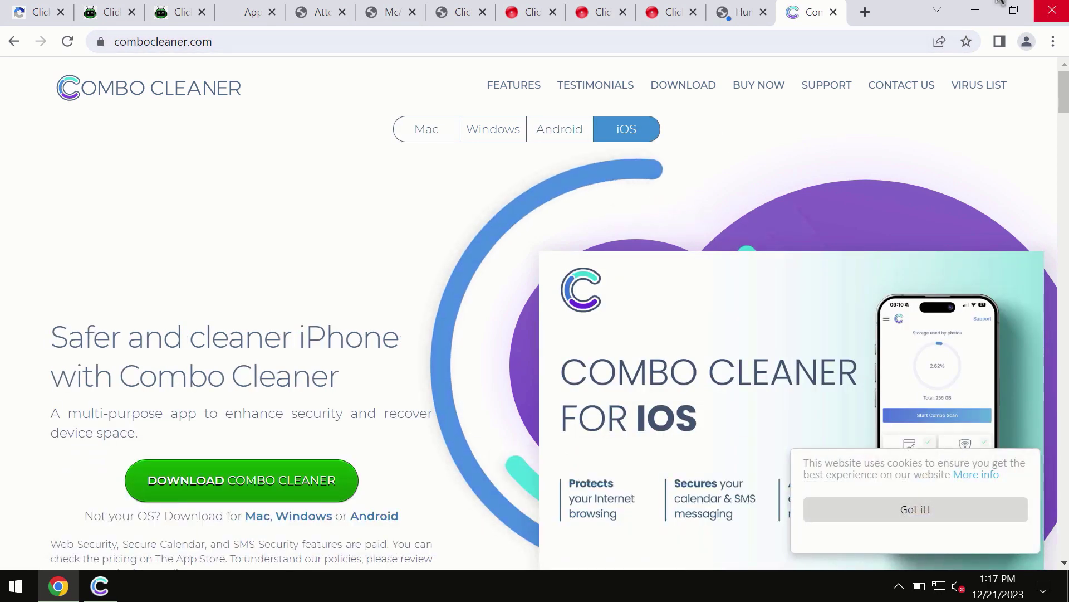
left_click(976, 10)
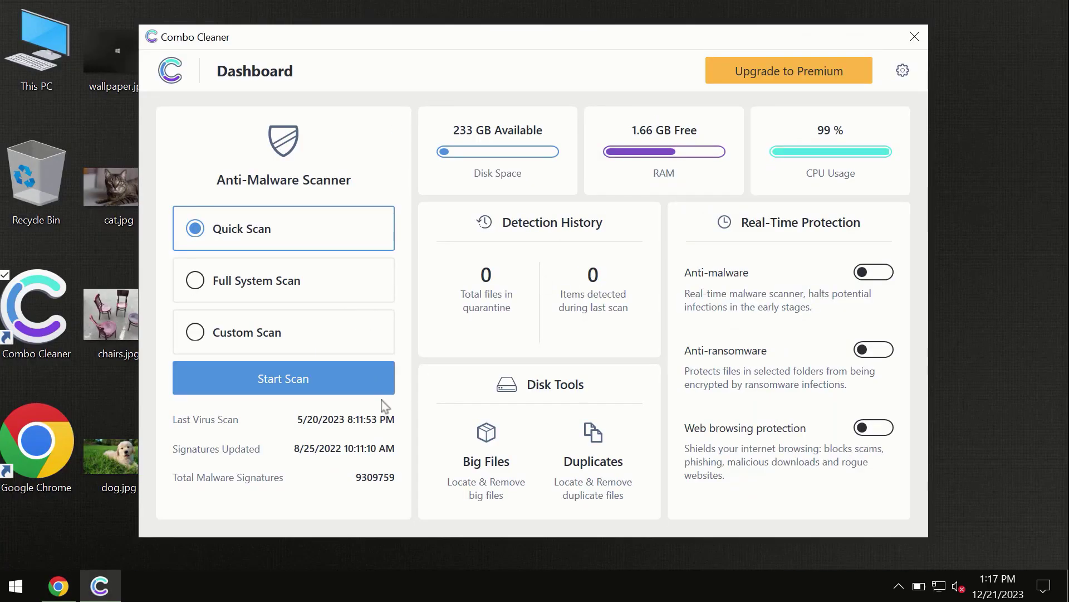
Run a Quick Scan, glance at the premium upgrade offer, and return to the six results
left_click(283, 385)
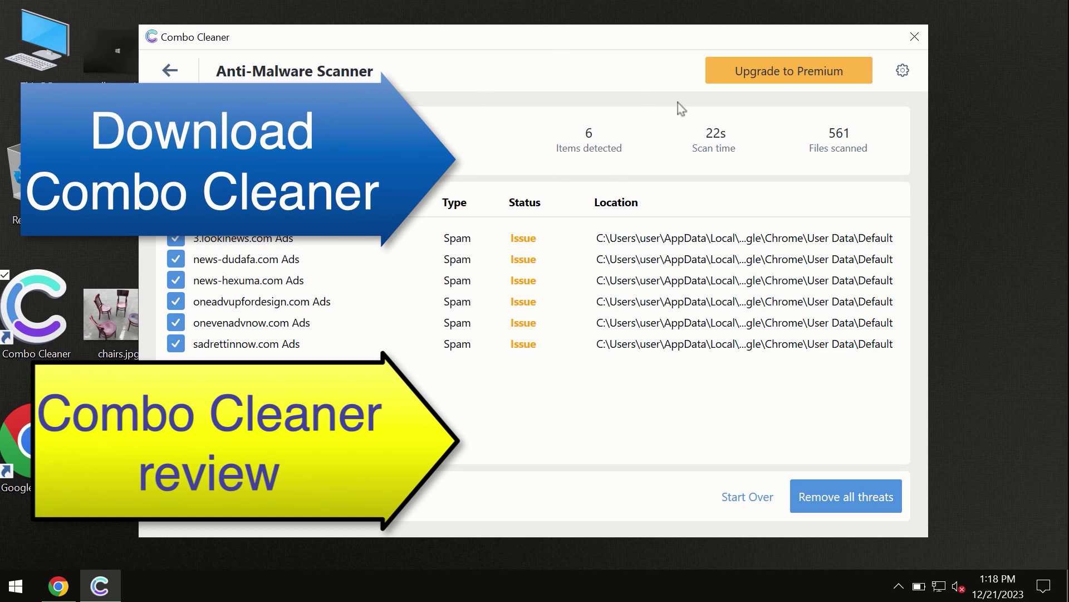
left_click(767, 83)
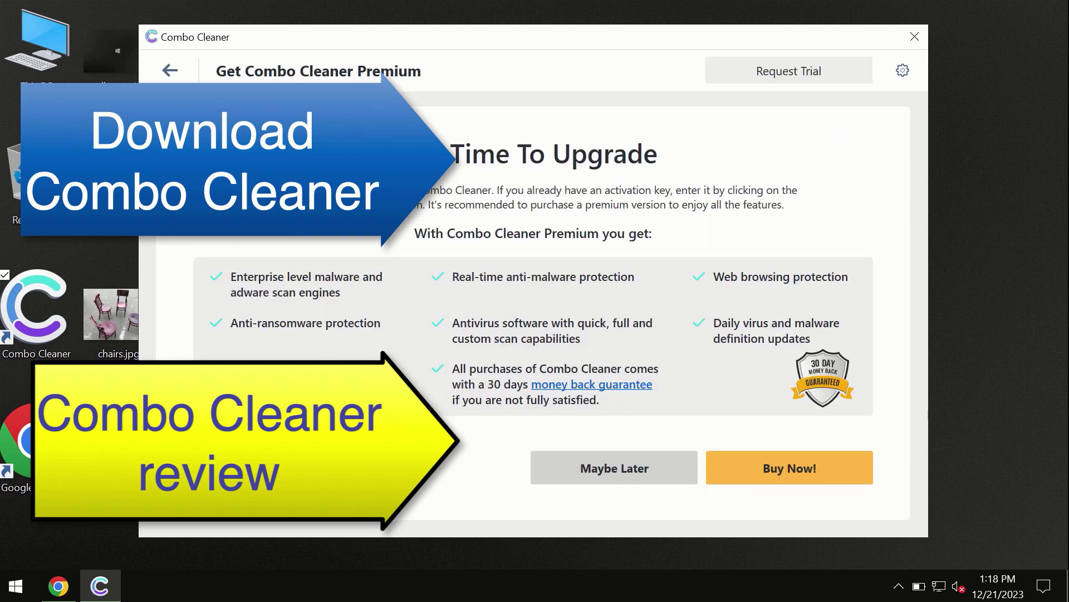
left_click(177, 71)
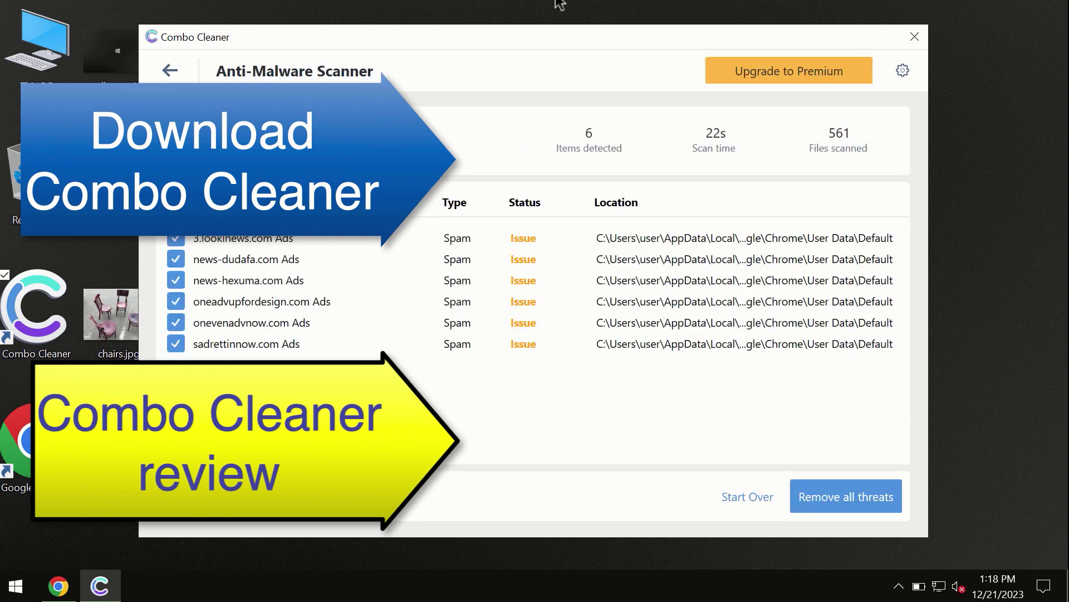